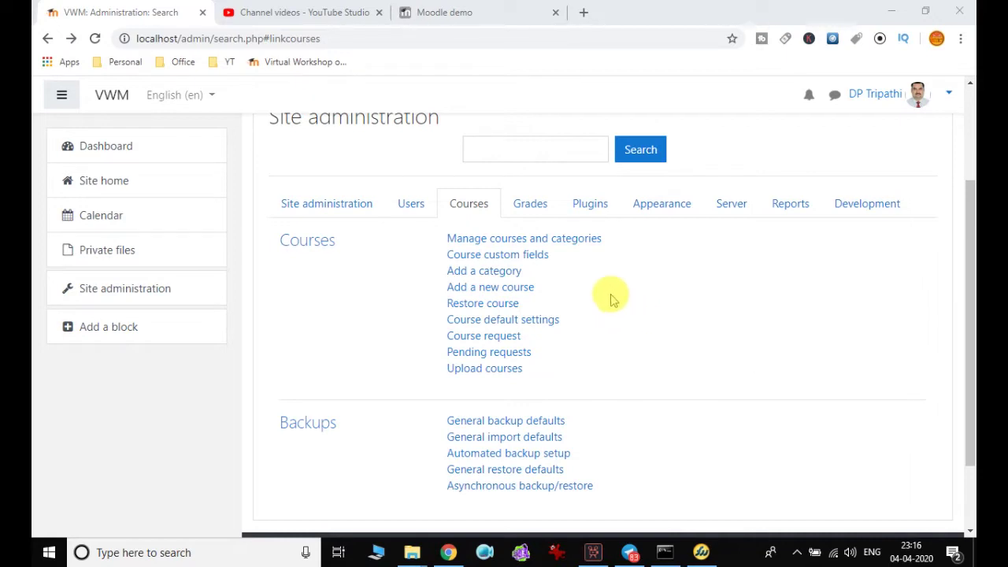
On the Course default settings page, keep Visible set to Show for new courses
{"action": "scroll", "coordinate": [770, 283], "scroll_direction": "up", "scroll_amount": 2}
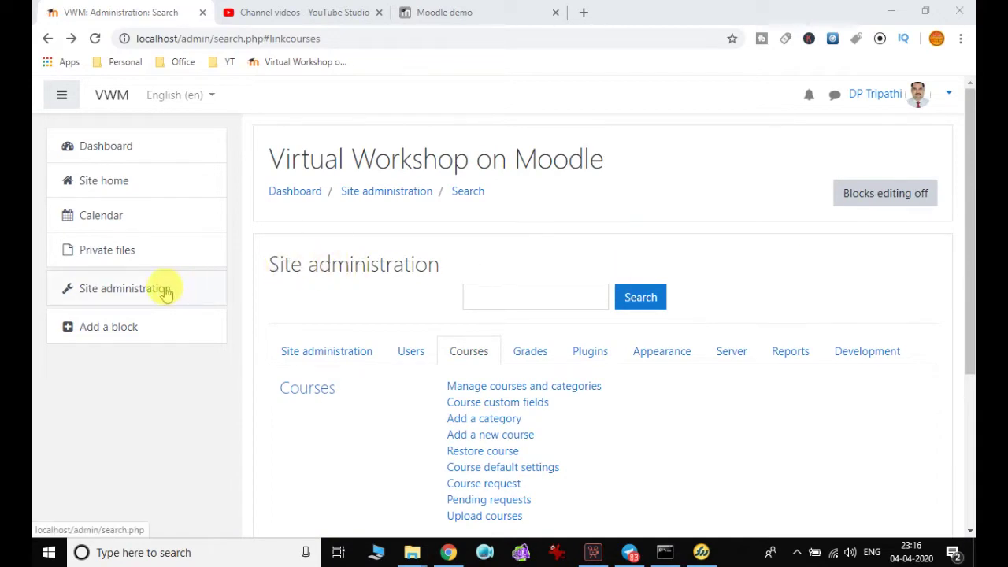
{"action": "scroll", "coordinate": [516, 334], "scroll_direction": "down", "scroll_amount": 2}
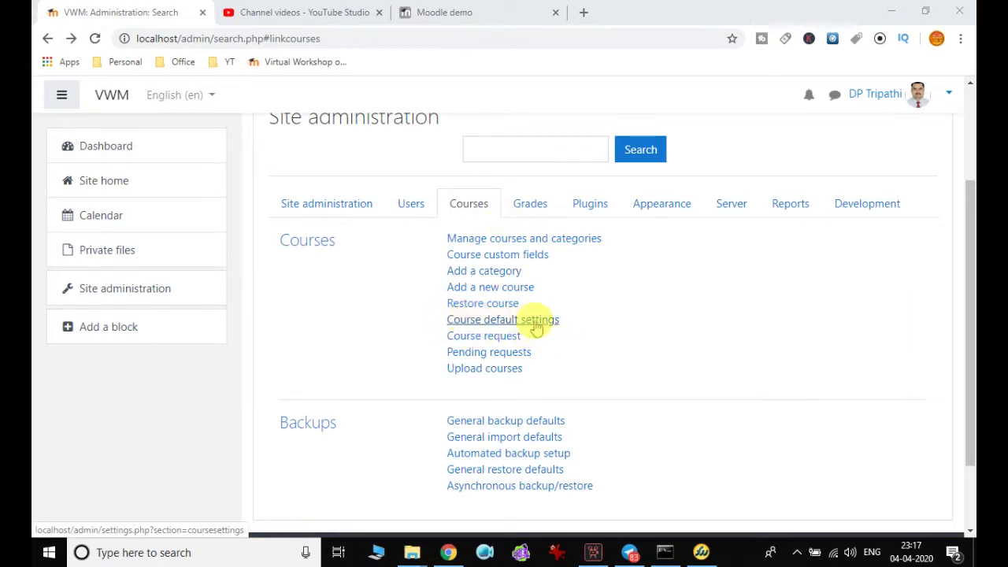
{"action": "left_click", "coordinate": [536, 325]}
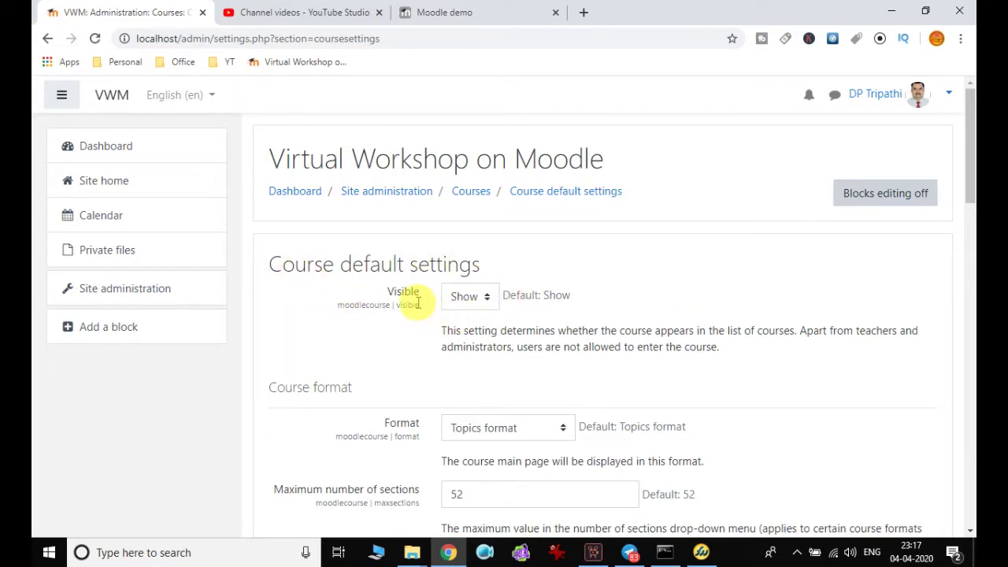
{"action": "left_click", "coordinate": [487, 303]}
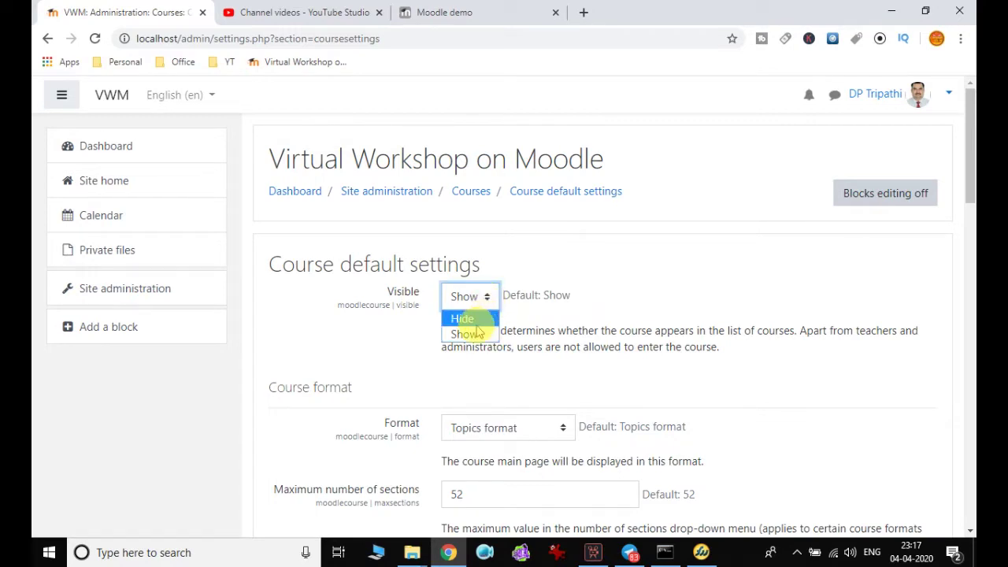
{"action": "left_click", "coordinate": [530, 311]}
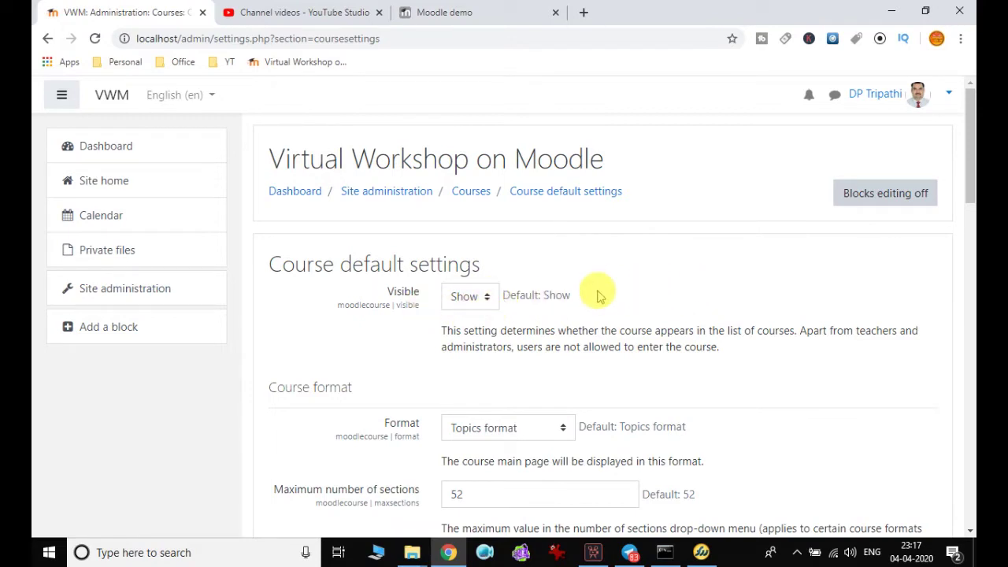
Change the default Format from Topics format to Weekly format
{"action": "scroll", "coordinate": [599, 296], "scroll_direction": "down", "scroll_amount": 1}
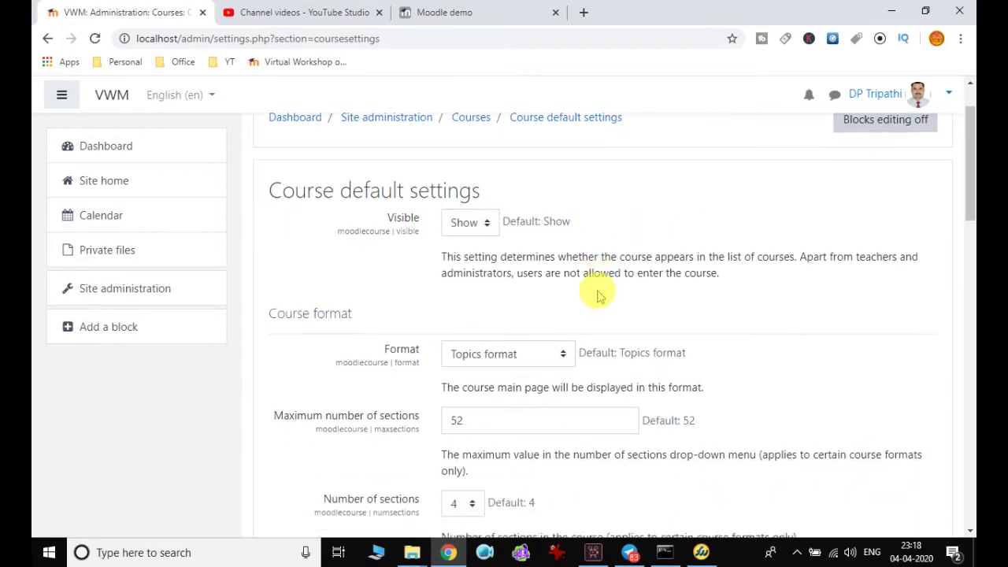
{"action": "scroll", "coordinate": [599, 295], "scroll_direction": "down", "scroll_amount": 2}
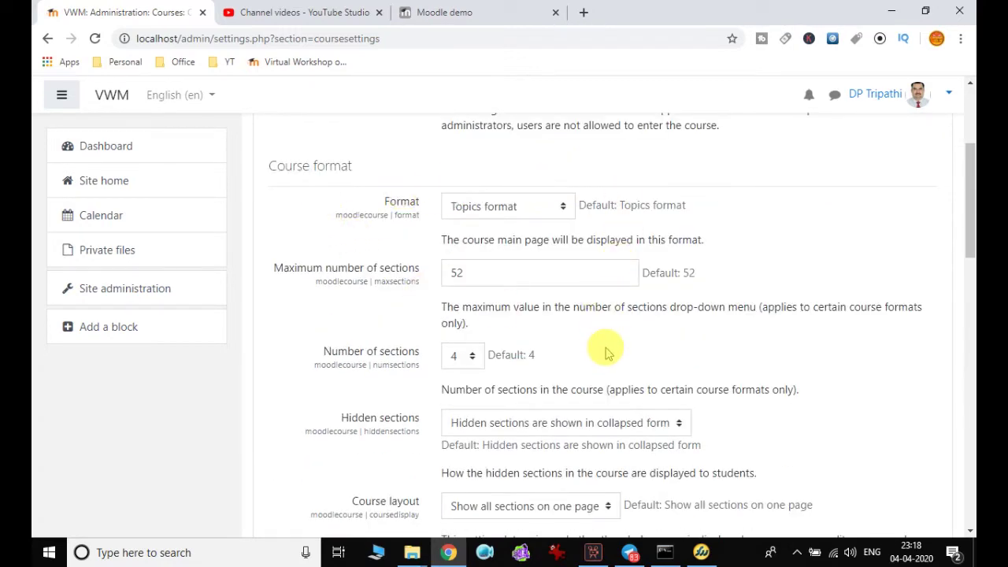
{"action": "left_click", "coordinate": [557, 209]}
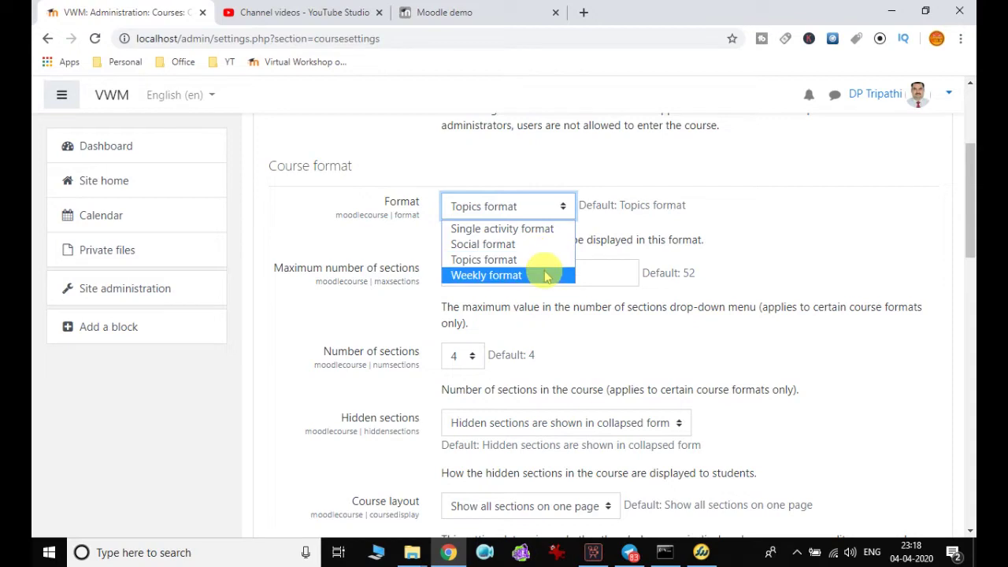
{"action": "left_click", "coordinate": [752, 242]}
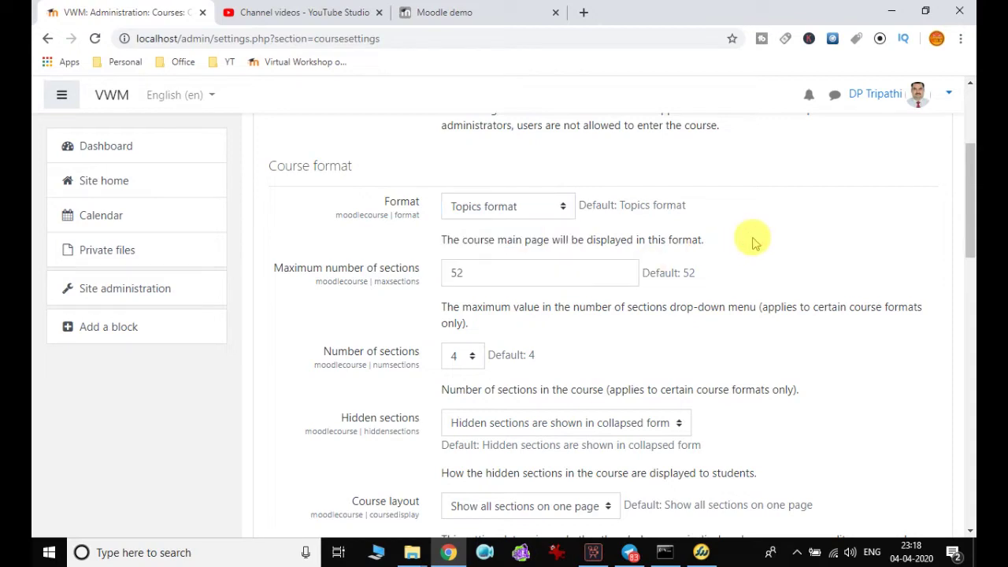
{"action": "left_click", "coordinate": [561, 205]}
{"action": "left_click", "coordinate": [538, 275]}
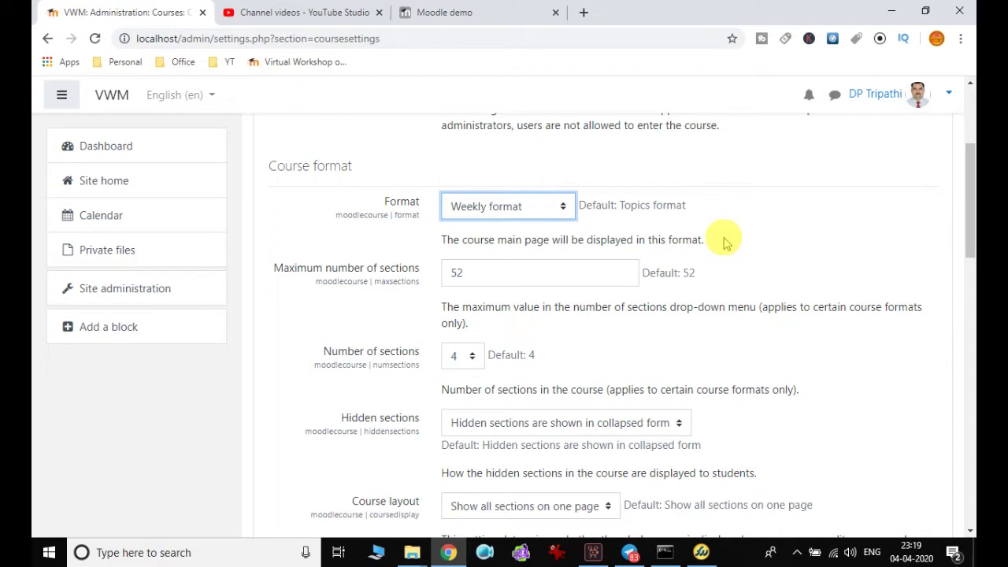
{"action": "scroll", "coordinate": [725, 241], "scroll_direction": "down", "scroll_amount": 1}
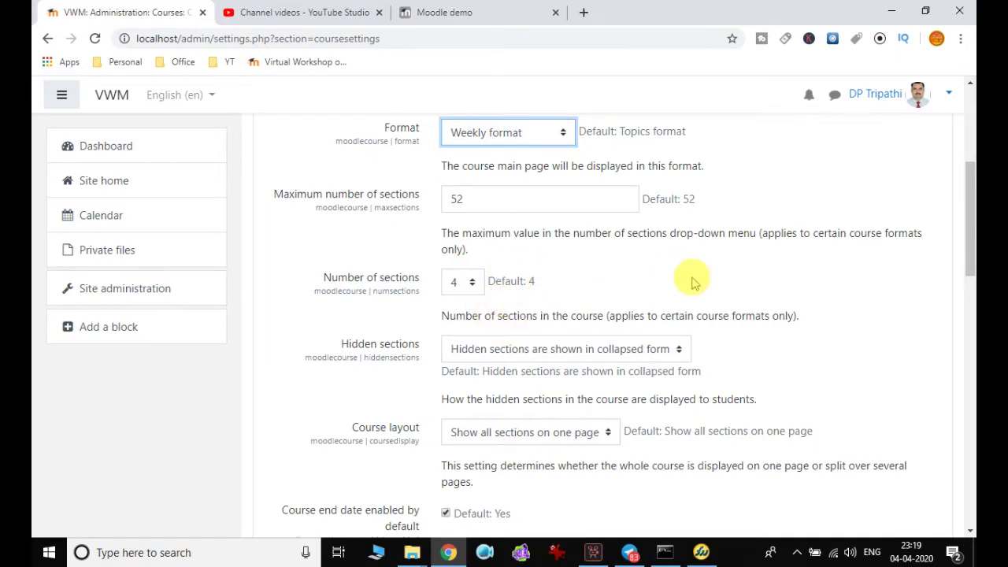
{"action": "scroll", "coordinate": [693, 282], "scroll_direction": "down", "scroll_amount": 2}
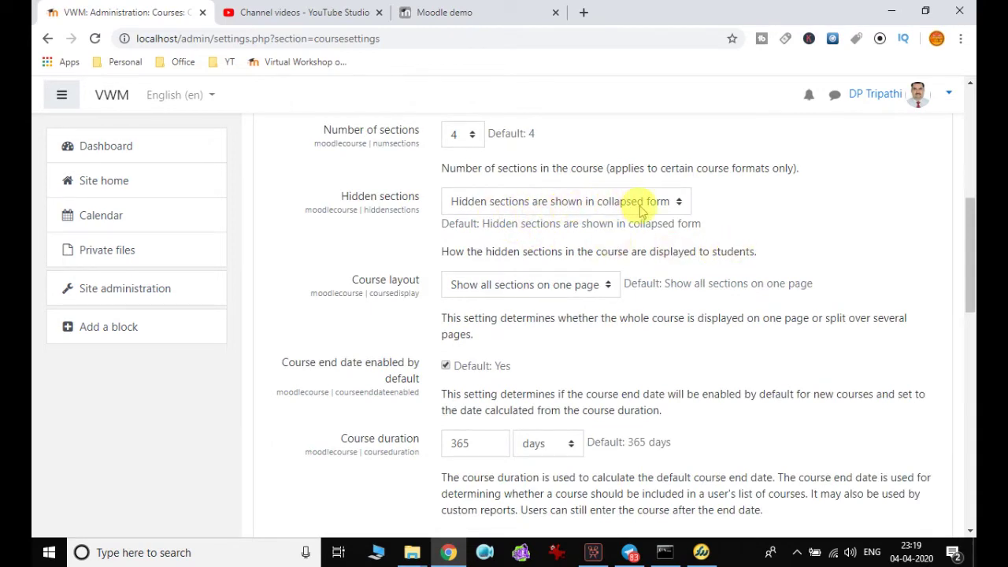
{"action": "left_click", "coordinate": [640, 206]}
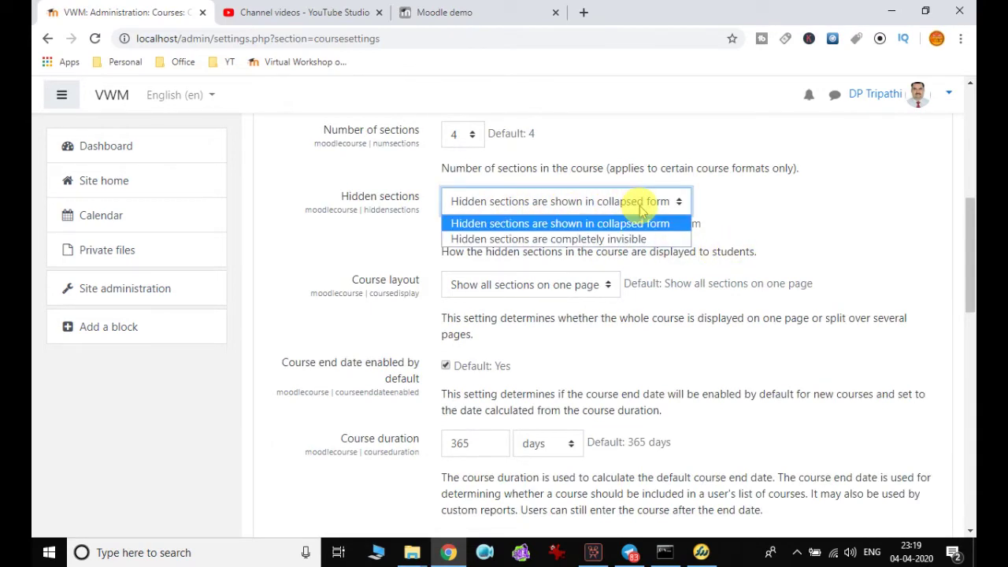
{"action": "left_click", "coordinate": [640, 206]}
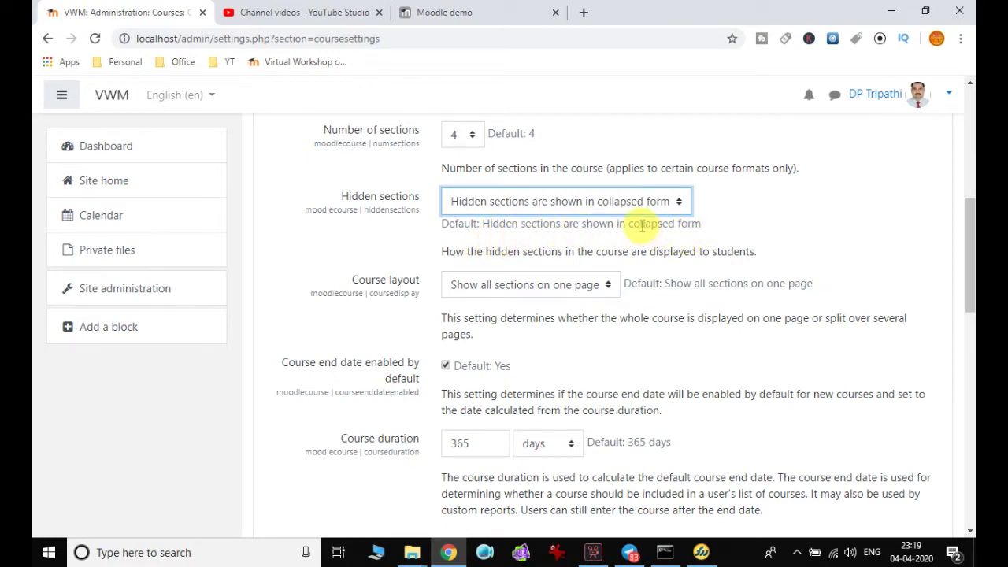
{"action": "left_click", "coordinate": [625, 204]}
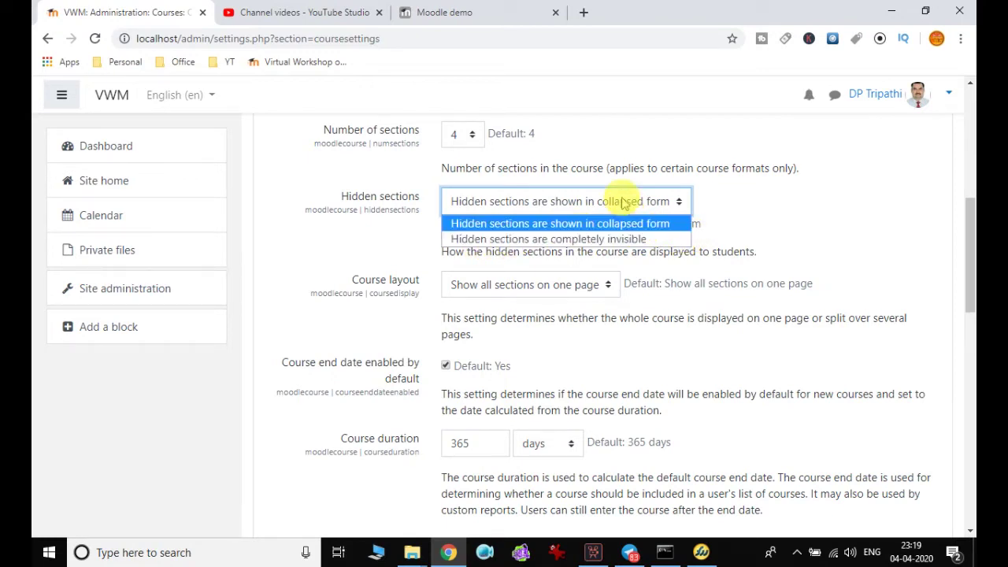
{"action": "left_click", "coordinate": [766, 228]}
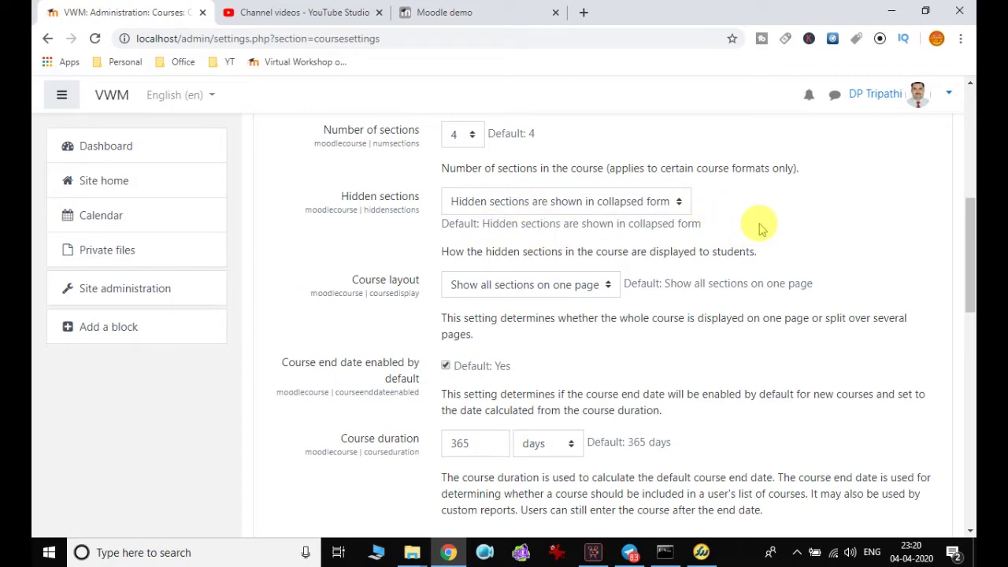
{"action": "scroll", "coordinate": [761, 229], "scroll_direction": "down", "scroll_amount": 1}
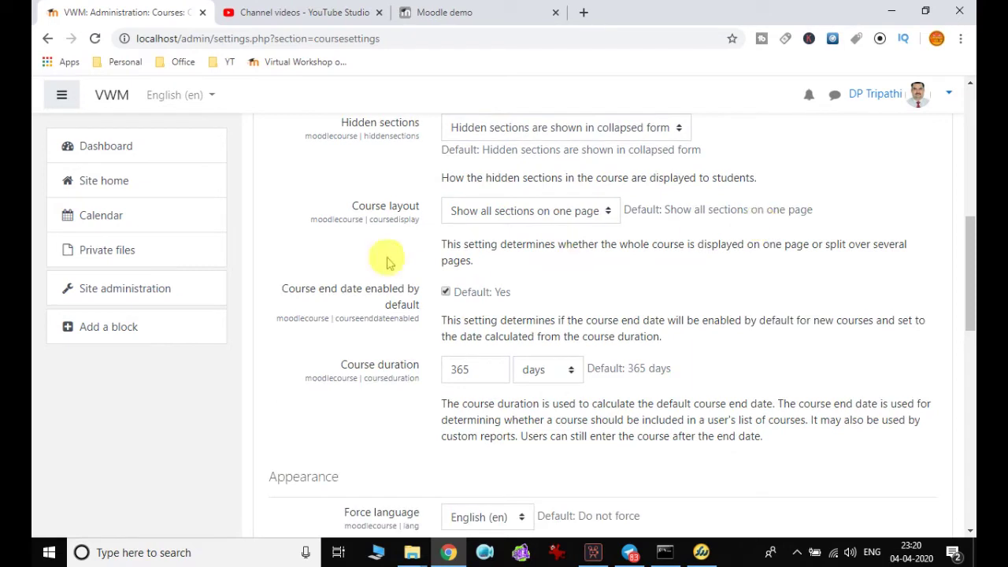
{"action": "left_click", "coordinate": [579, 214]}
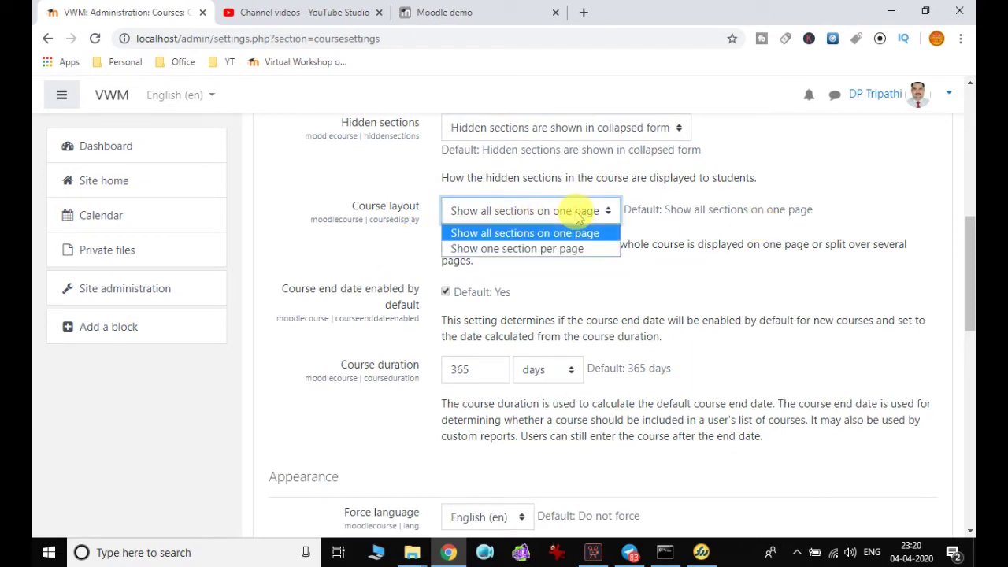
{"action": "left_click", "coordinate": [723, 216]}
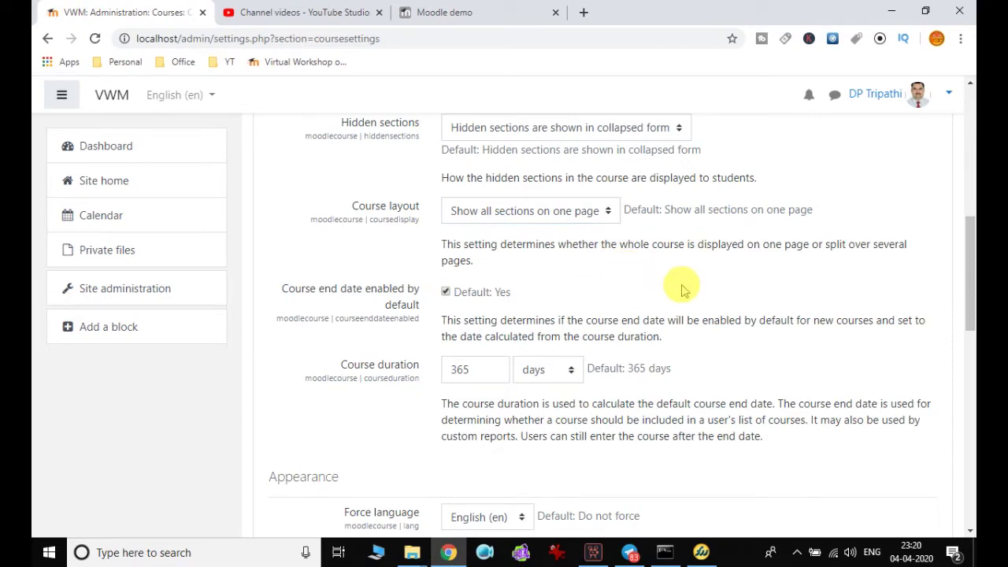
{"action": "scroll", "coordinate": [684, 290], "scroll_direction": "down", "scroll_amount": 1}
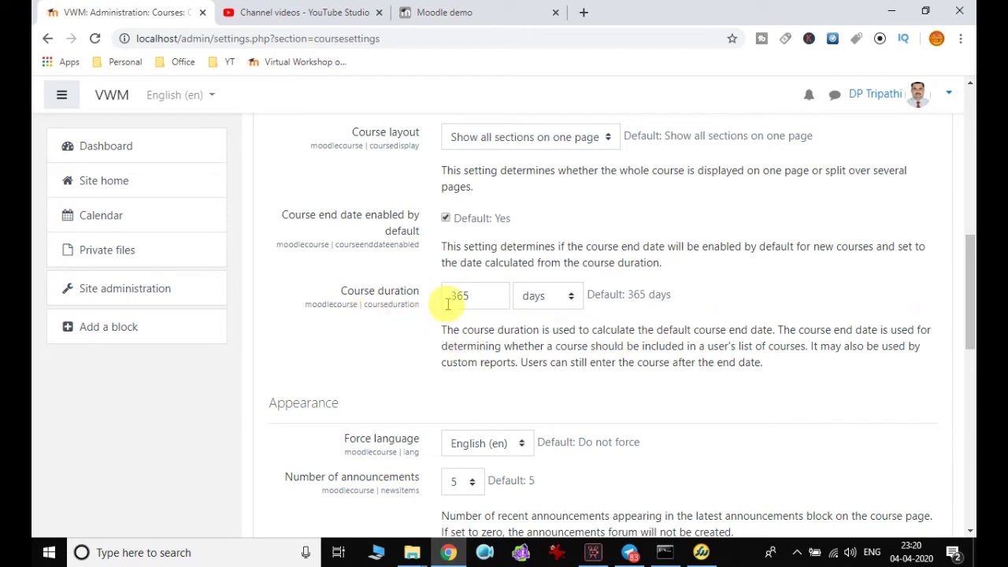
{"action": "scroll", "coordinate": [592, 293], "scroll_direction": "down", "scroll_amount": 1}
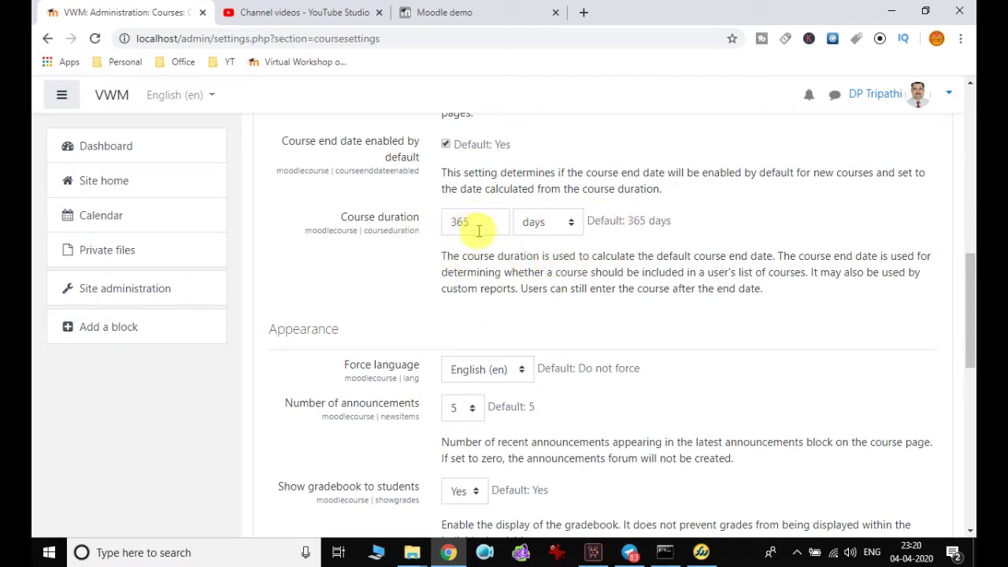
{"action": "scroll", "coordinate": [496, 229], "scroll_direction": "down", "scroll_amount": 2}
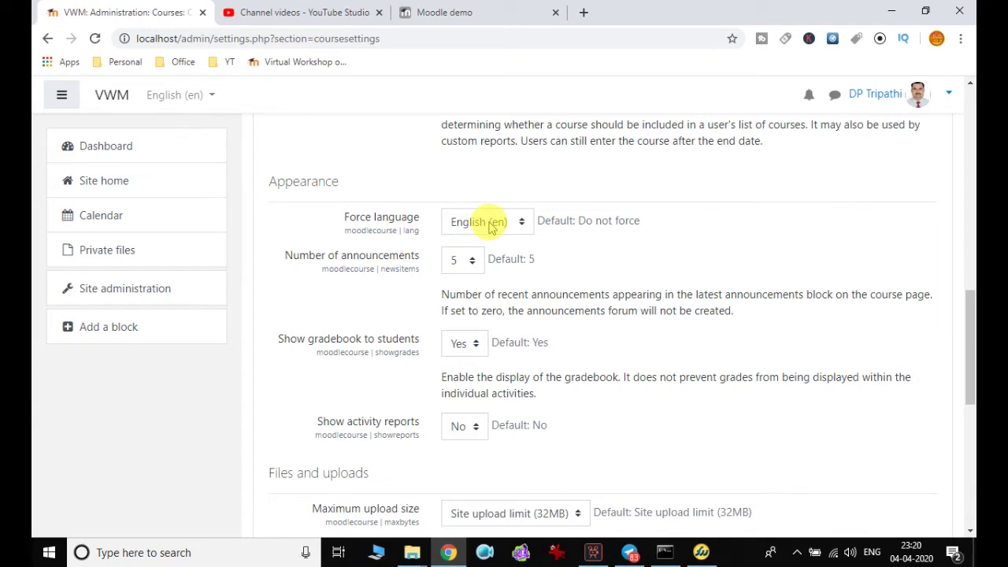
{"action": "left_click", "coordinate": [489, 222]}
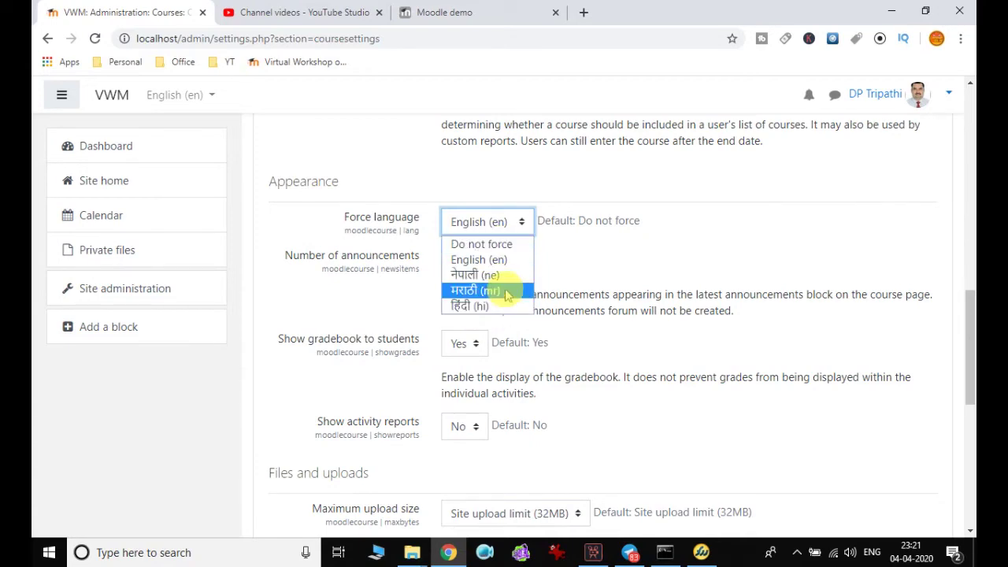
{"action": "left_click", "coordinate": [606, 243]}
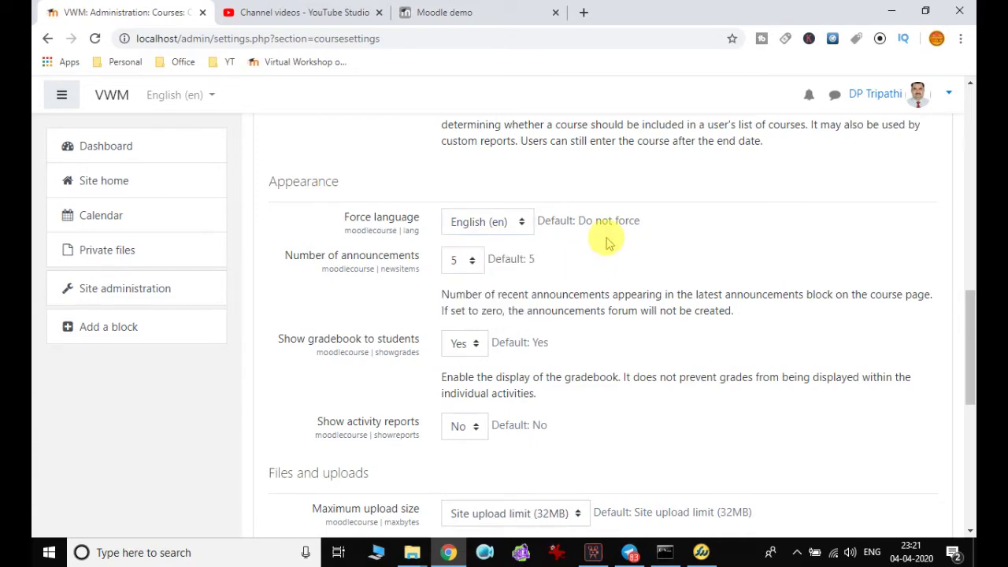
{"action": "scroll", "coordinate": [606, 243], "scroll_direction": "down", "scroll_amount": 1}
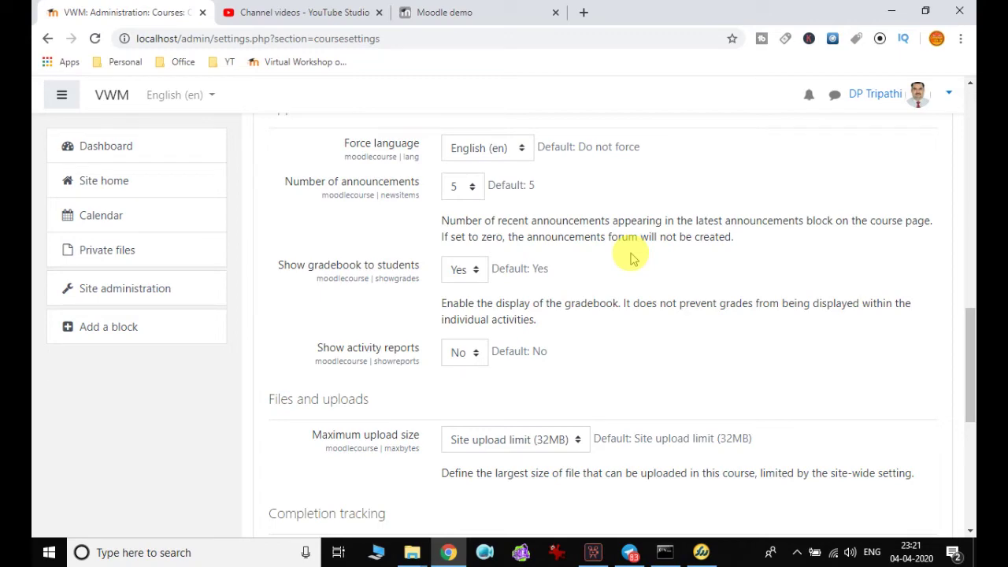
{"action": "scroll", "coordinate": [633, 260], "scroll_direction": "down", "scroll_amount": 1}
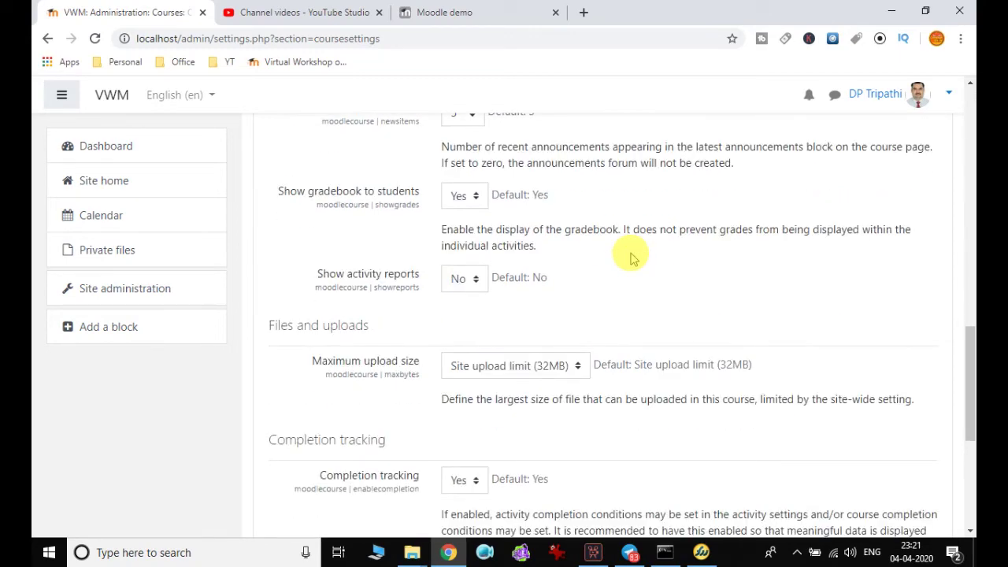
{"action": "scroll", "coordinate": [632, 260], "scroll_direction": "down", "scroll_amount": 1}
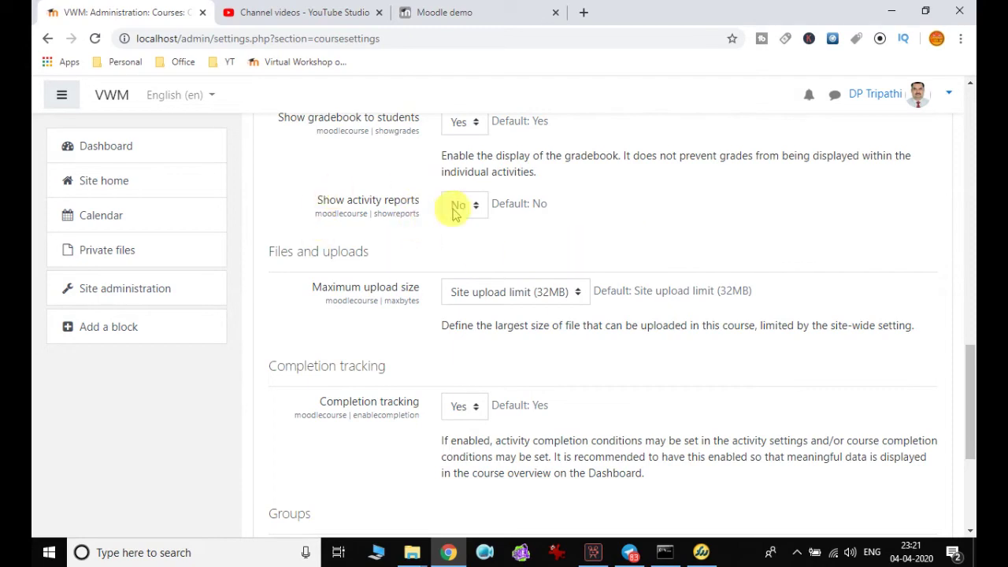
{"action": "scroll", "coordinate": [567, 212], "scroll_direction": "down", "scroll_amount": 1}
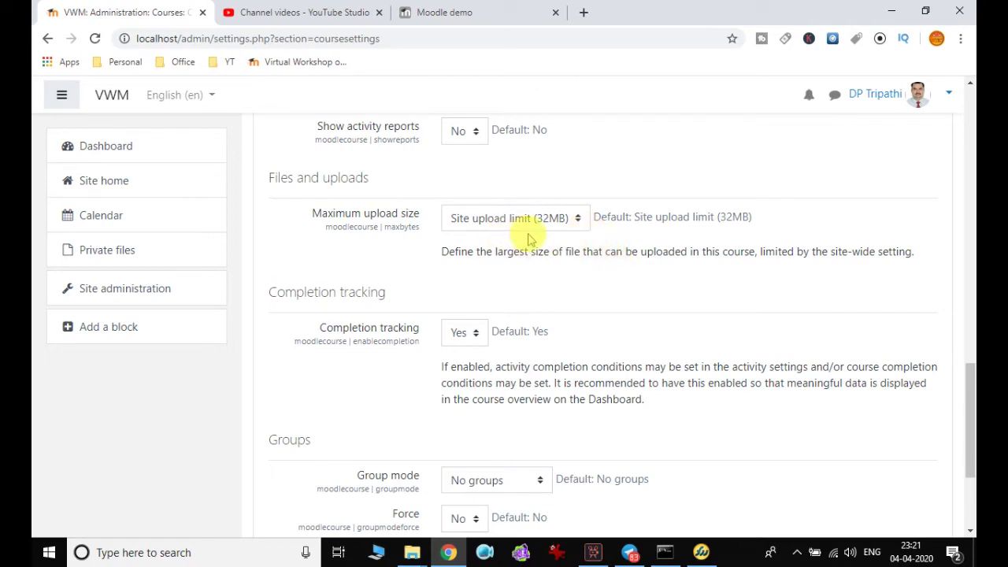
{"action": "left_click", "coordinate": [576, 218]}
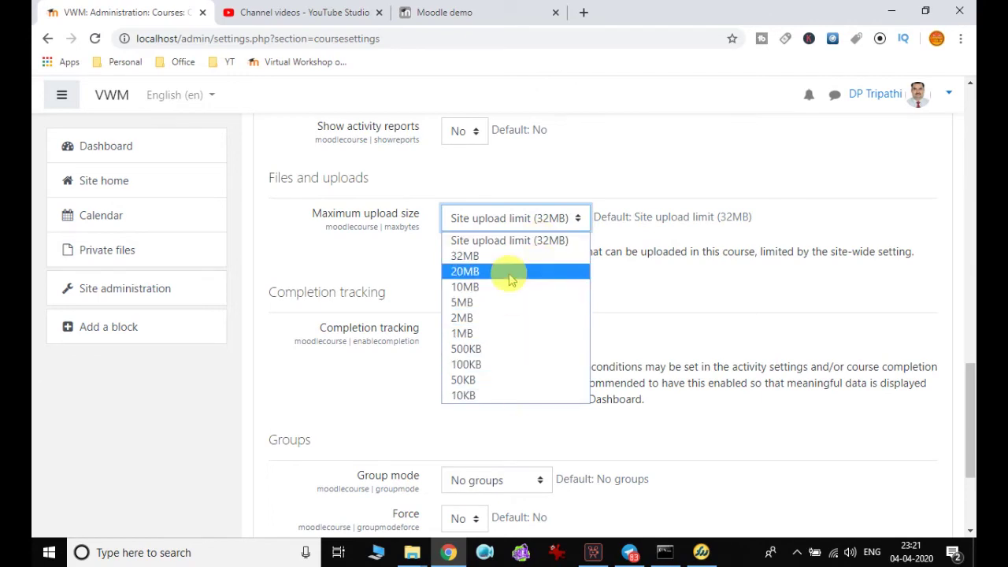
{"action": "left_click", "coordinate": [508, 241]}
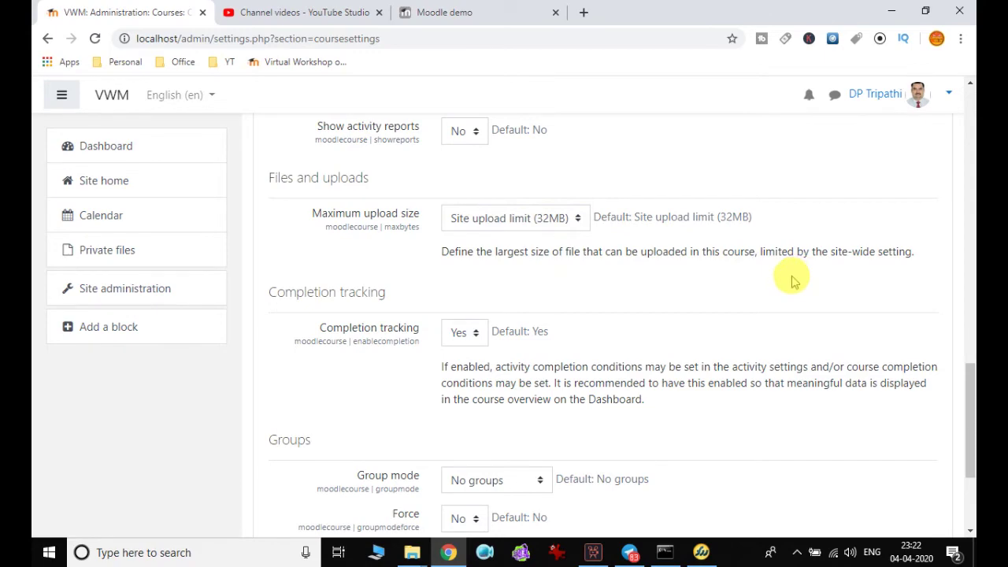
{"action": "scroll", "coordinate": [794, 282], "scroll_direction": "down", "scroll_amount": 2}
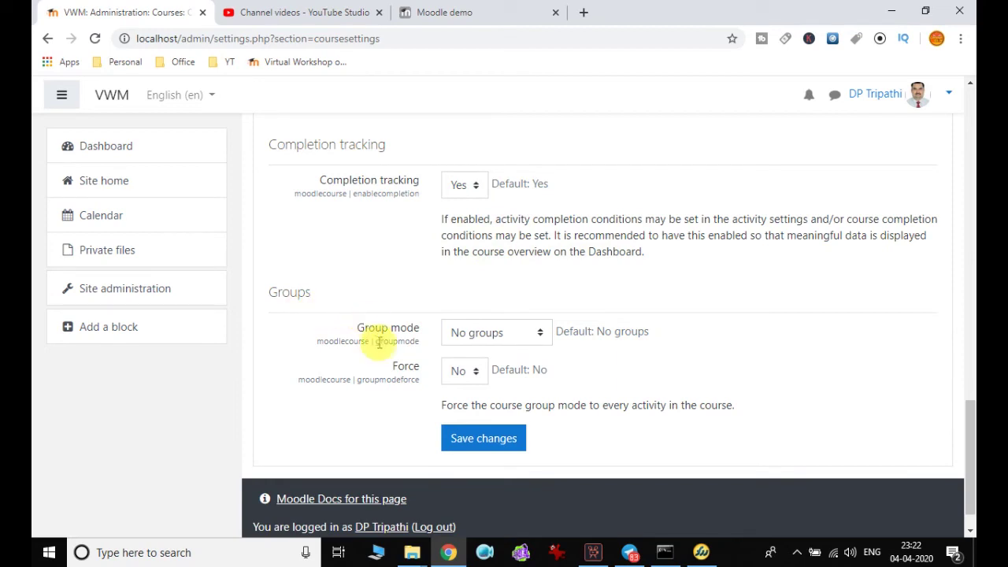
{"action": "left_click", "coordinate": [528, 334]}
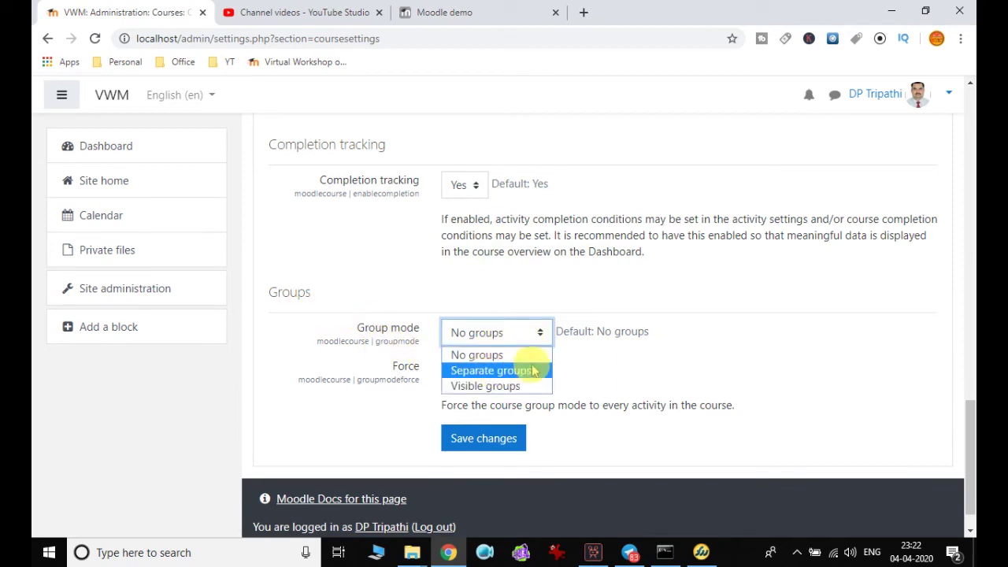
{"action": "left_click", "coordinate": [664, 337]}
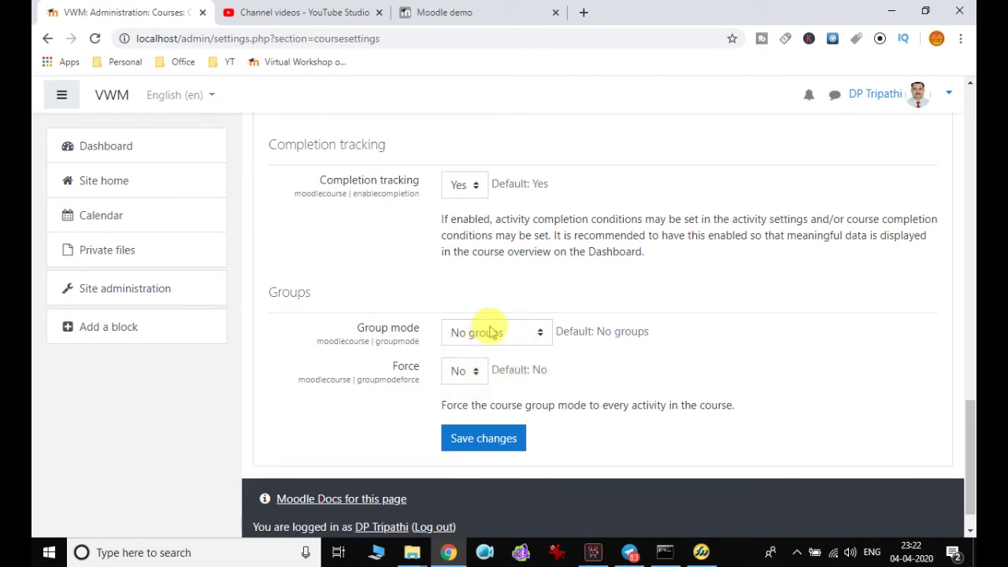
{"action": "left_click", "coordinate": [474, 373]}
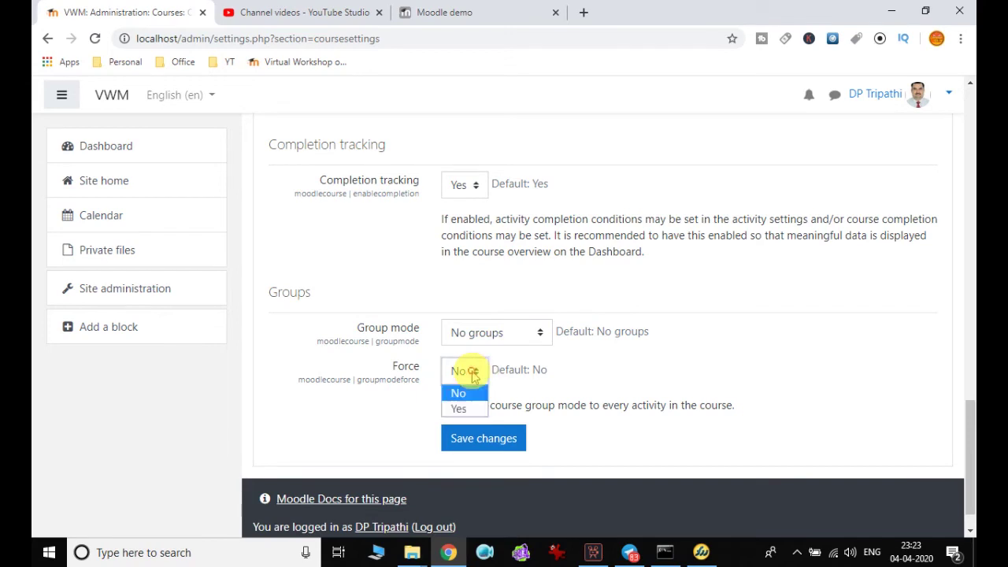
{"action": "left_click", "coordinate": [605, 356]}
{"action": "left_click", "coordinate": [536, 334]}
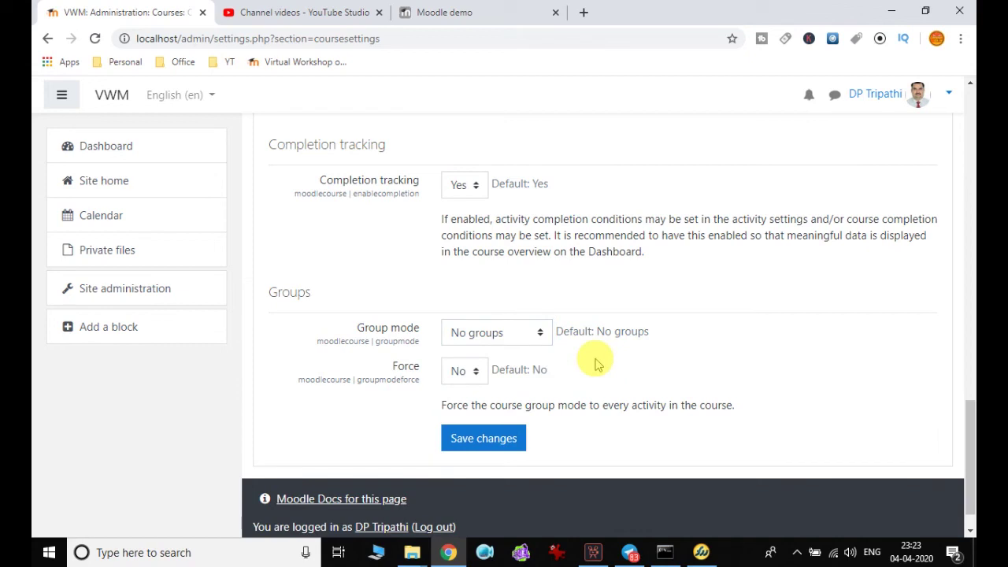
Submit the course defaults with Save changes, review the page, then submit again
{"action": "left_click", "coordinate": [506, 447]}
{"action": "scroll", "coordinate": [558, 387], "scroll_direction": "up", "scroll_amount": 15}
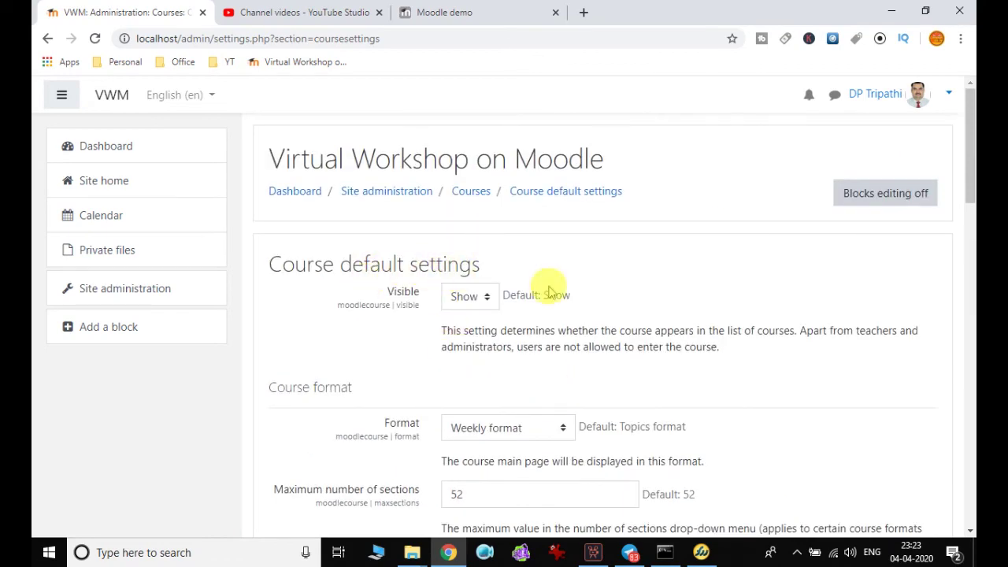
{"action": "scroll", "coordinate": [635, 289], "scroll_direction": "down", "scroll_amount": 10}
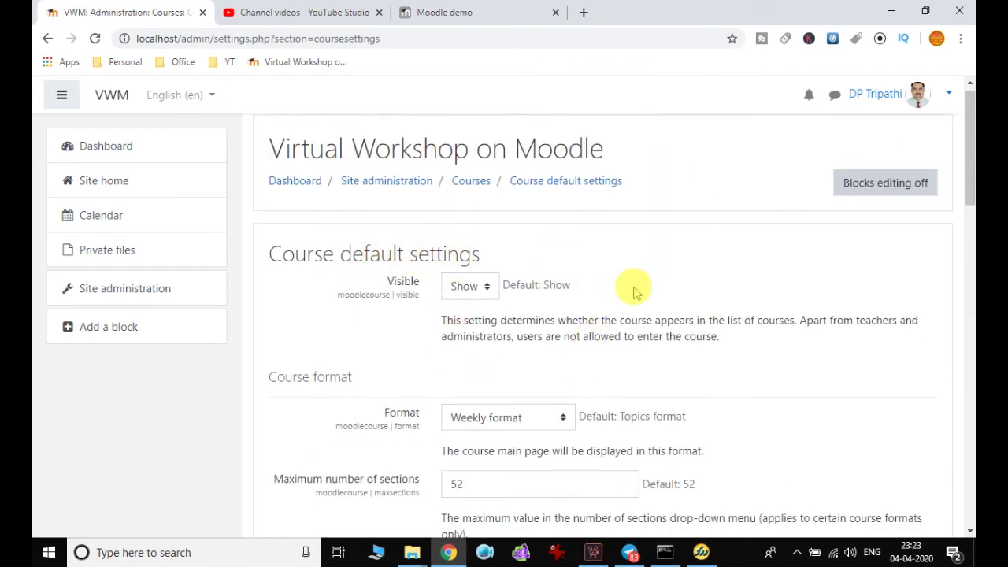
{"action": "scroll", "coordinate": [635, 292], "scroll_direction": "down", "scroll_amount": 4}
{"action": "scroll", "coordinate": [635, 291], "scroll_direction": "up", "scroll_amount": 15}
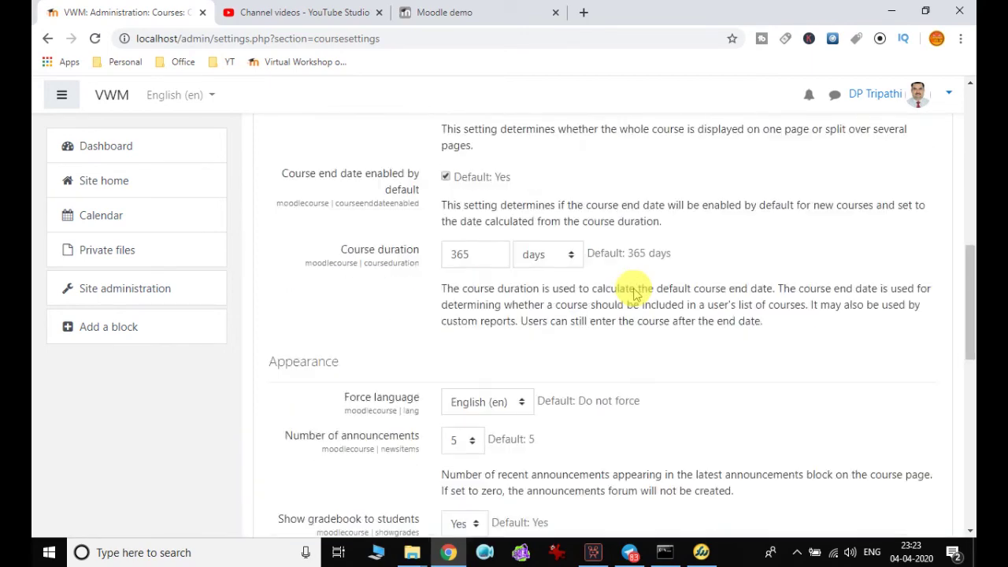
{"action": "scroll", "coordinate": [635, 291], "scroll_direction": "up", "scroll_amount": 1}
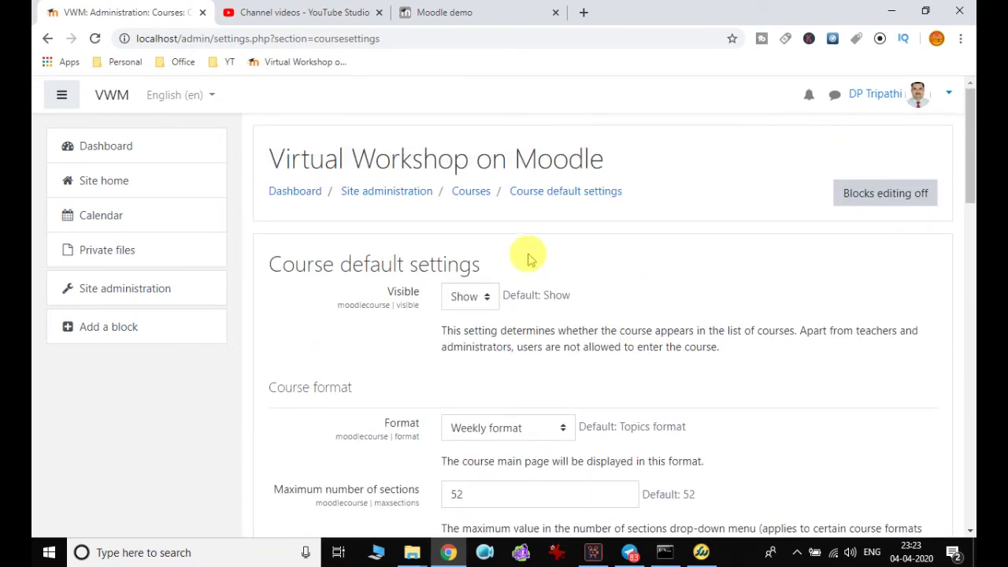
{"action": "scroll", "coordinate": [529, 260], "scroll_direction": "down", "scroll_amount": 10}
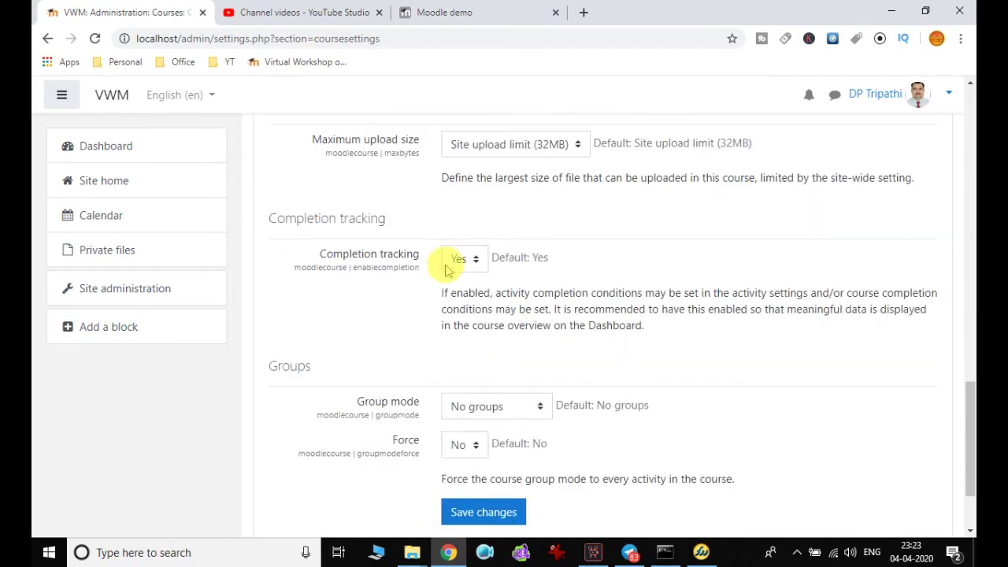
{"action": "scroll", "coordinate": [638, 323], "scroll_direction": "up", "scroll_amount": 12}
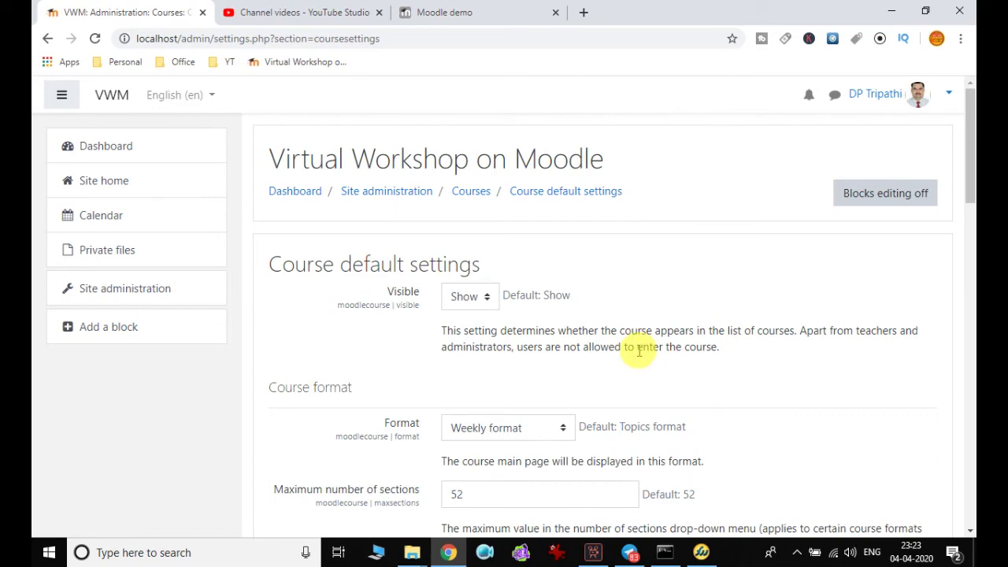
{"action": "scroll", "coordinate": [644, 369], "scroll_direction": "down", "scroll_amount": 12}
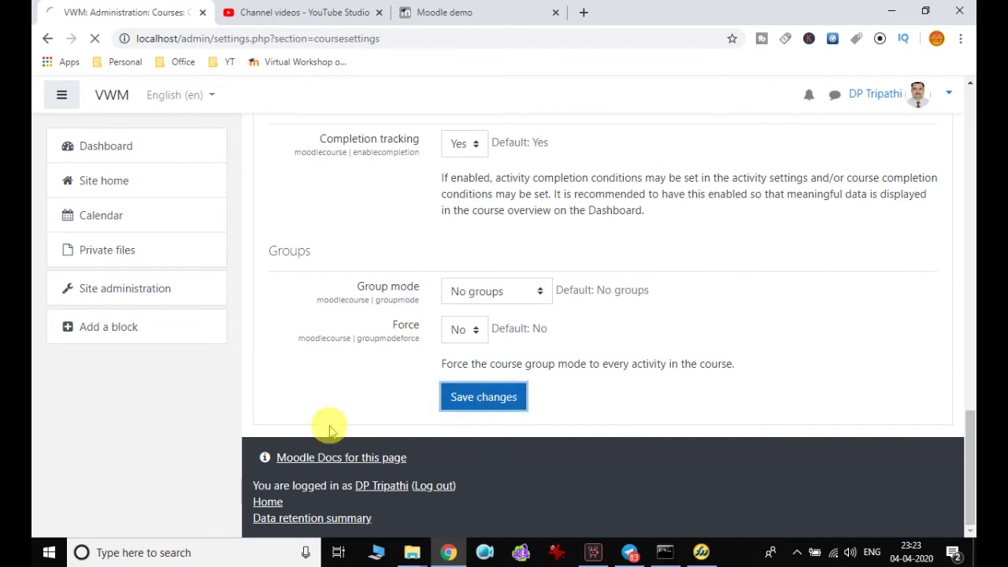
{"action": "left_click", "coordinate": [490, 398]}
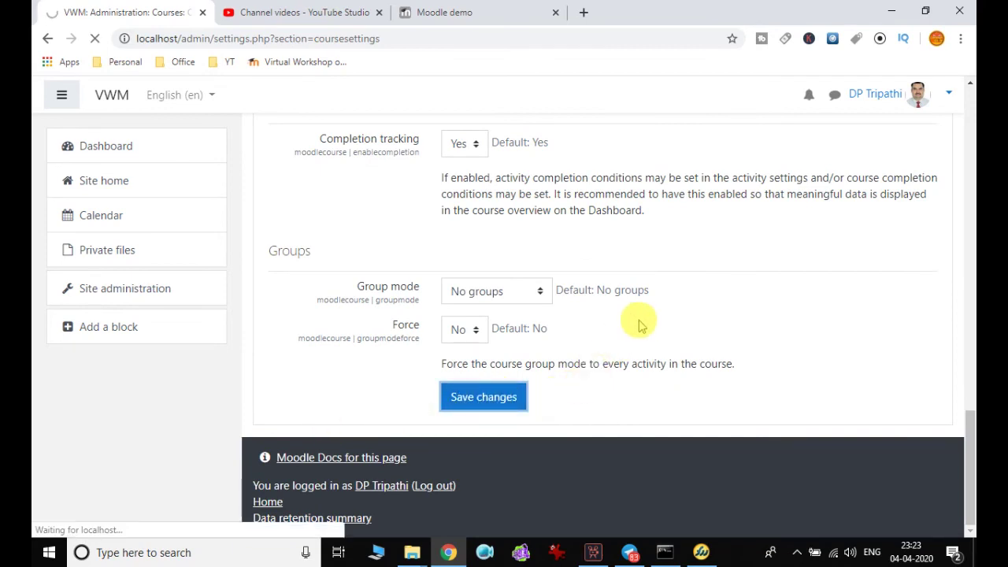
{"action": "scroll", "coordinate": [670, 273], "scroll_direction": "up", "scroll_amount": 12}
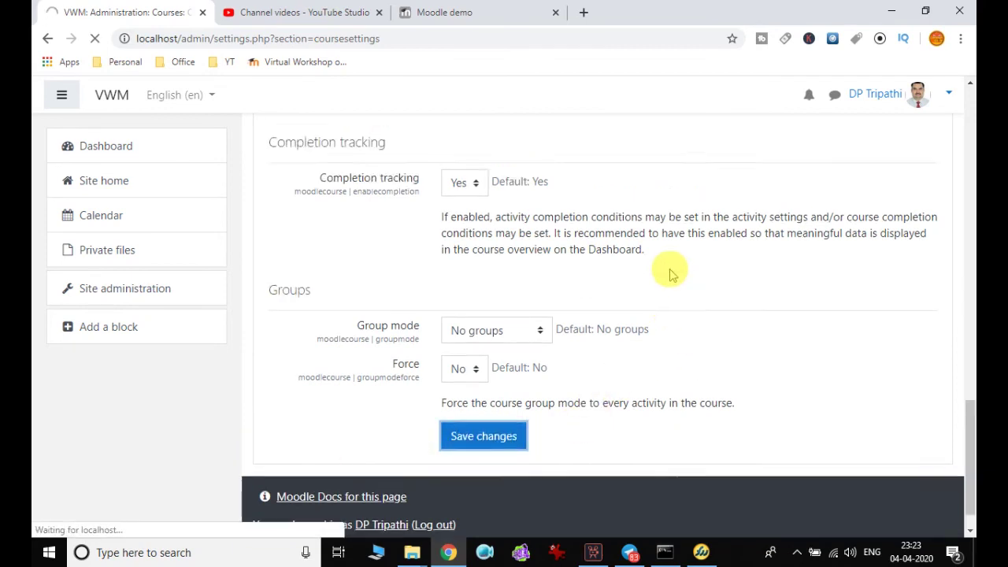